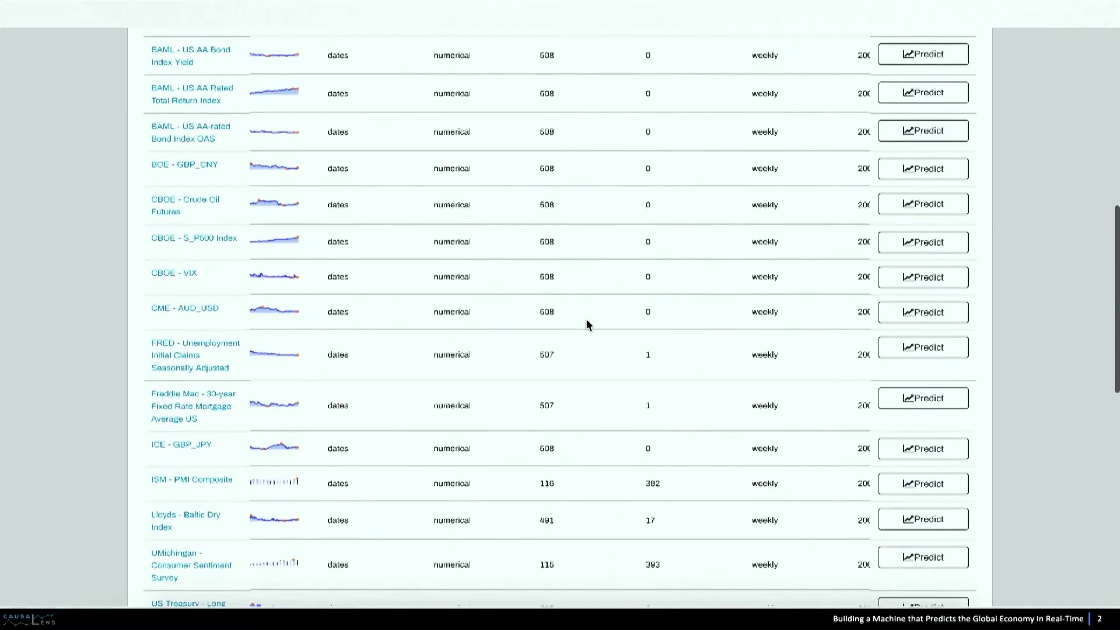
{"action": "scroll", "coordinate": [587, 324], "scroll_direction": "down", "scroll_amount": 1}
{"action": "scroll", "coordinate": [586, 324], "scroll_direction": "down", "scroll_amount": 1}
{"action": "scroll", "coordinate": [587, 323], "scroll_direction": "down", "scroll_amount": 1}
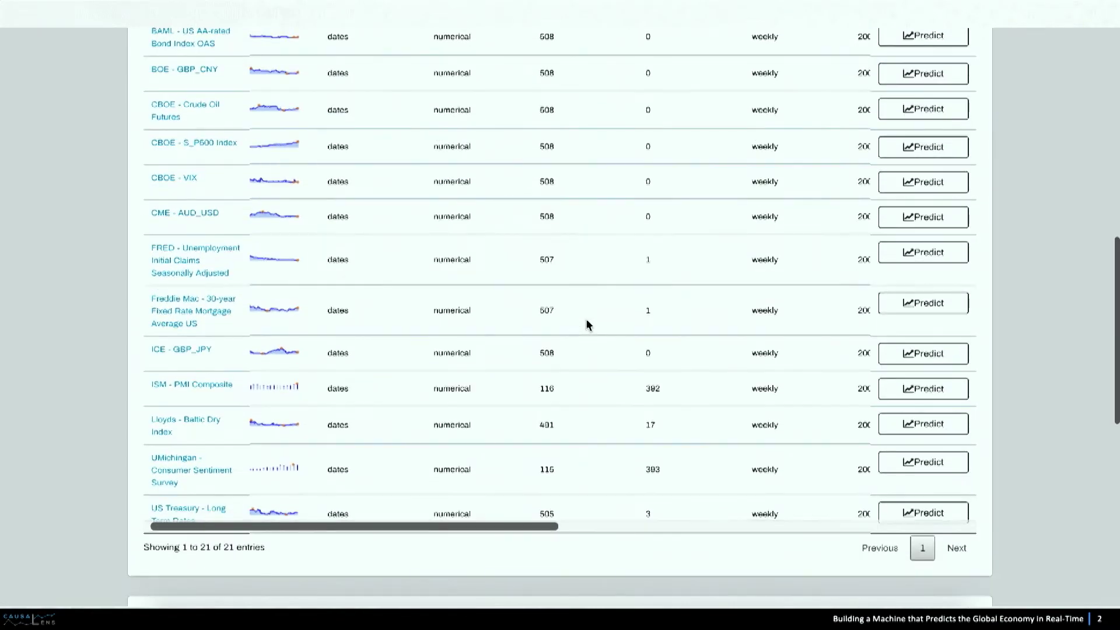
{"action": "scroll", "coordinate": [586, 324], "scroll_direction": "up", "scroll_amount": 1}
{"action": "scroll", "coordinate": [586, 324], "scroll_direction": "up", "scroll_amount": 1}
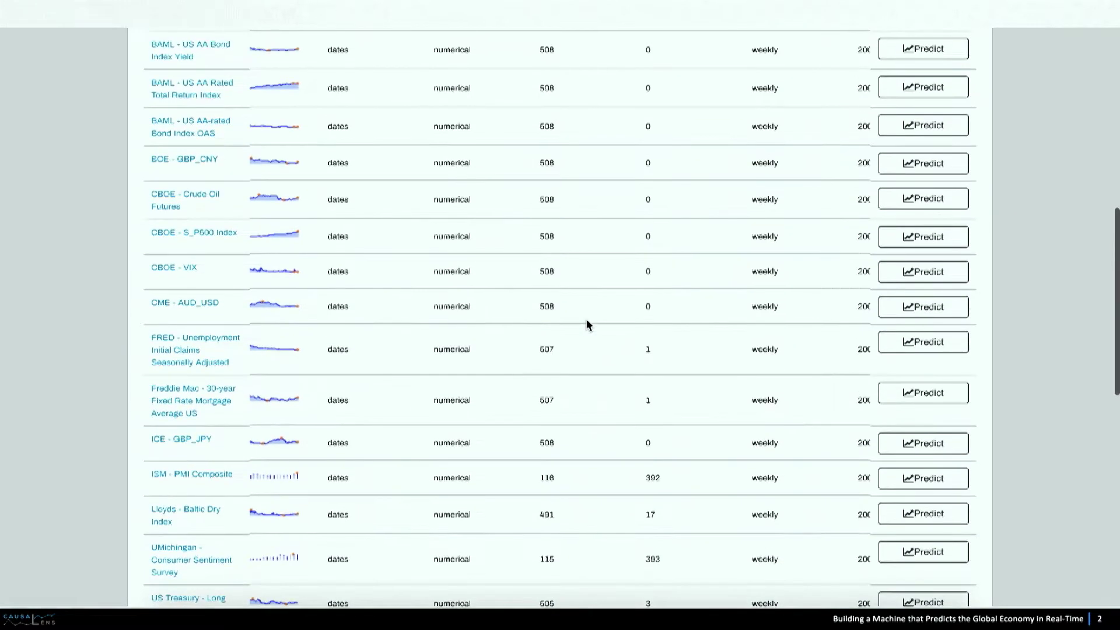
{"action": "scroll", "coordinate": [586, 324], "scroll_direction": "up", "scroll_amount": 1}
{"action": "scroll", "coordinate": [587, 325], "scroll_direction": "up", "scroll_amount": 1}
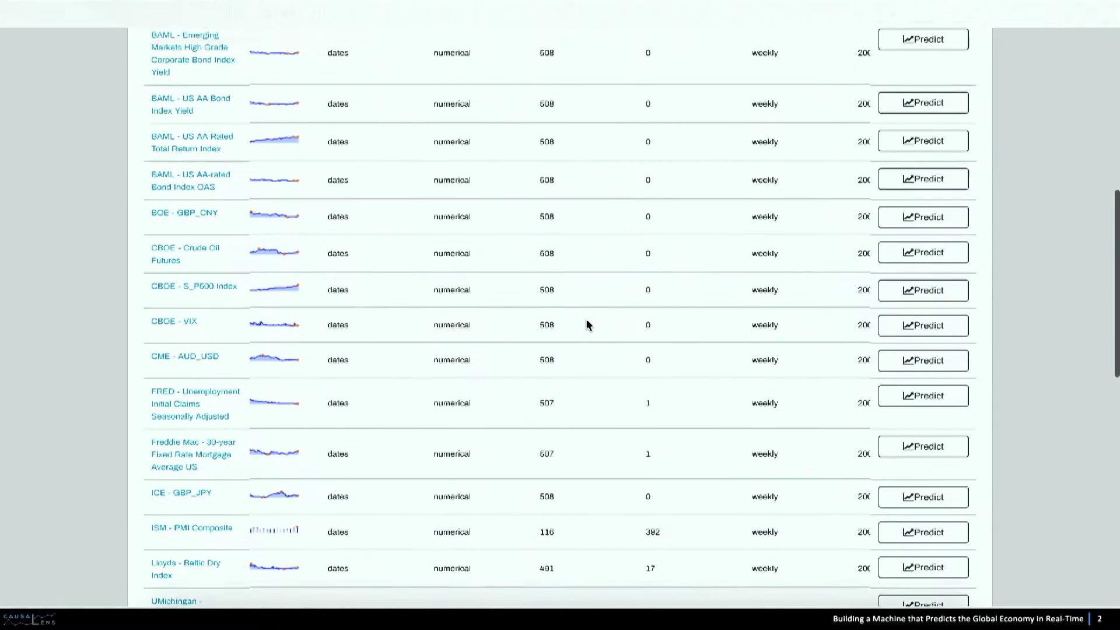
{"action": "scroll", "coordinate": [587, 324], "scroll_direction": "up", "scroll_amount": 3}
{"action": "scroll", "coordinate": [586, 323], "scroll_direction": "up", "scroll_amount": 3}
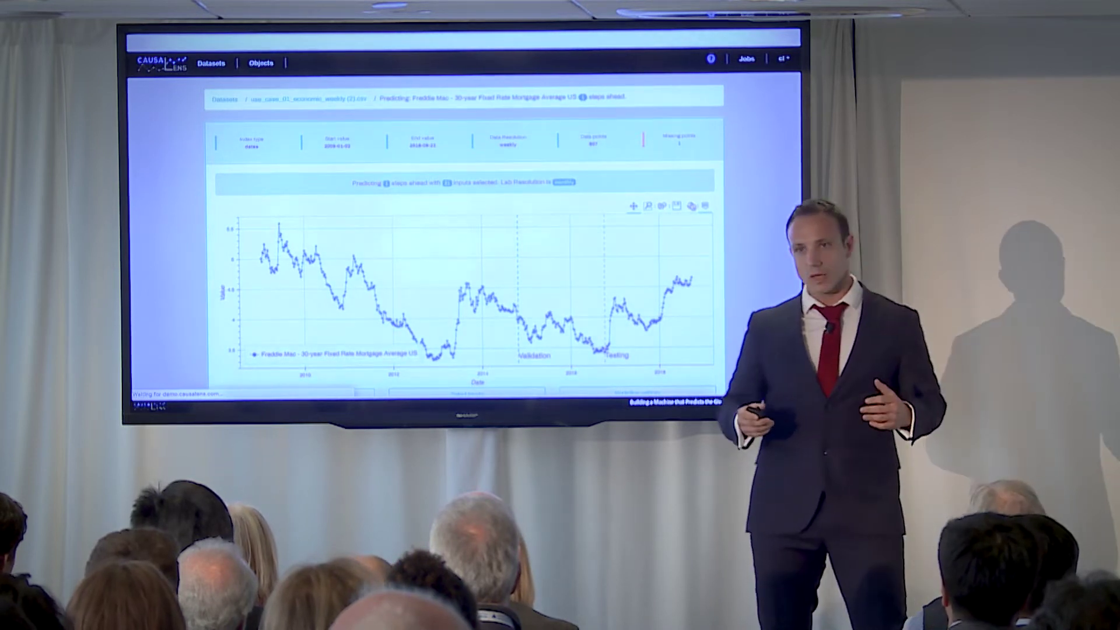
{"action": "scroll", "coordinate": [693, 207], "scroll_direction": "down", "scroll_amount": 1}
{"action": "scroll", "coordinate": [693, 207], "scroll_direction": "down", "scroll_amount": 2}
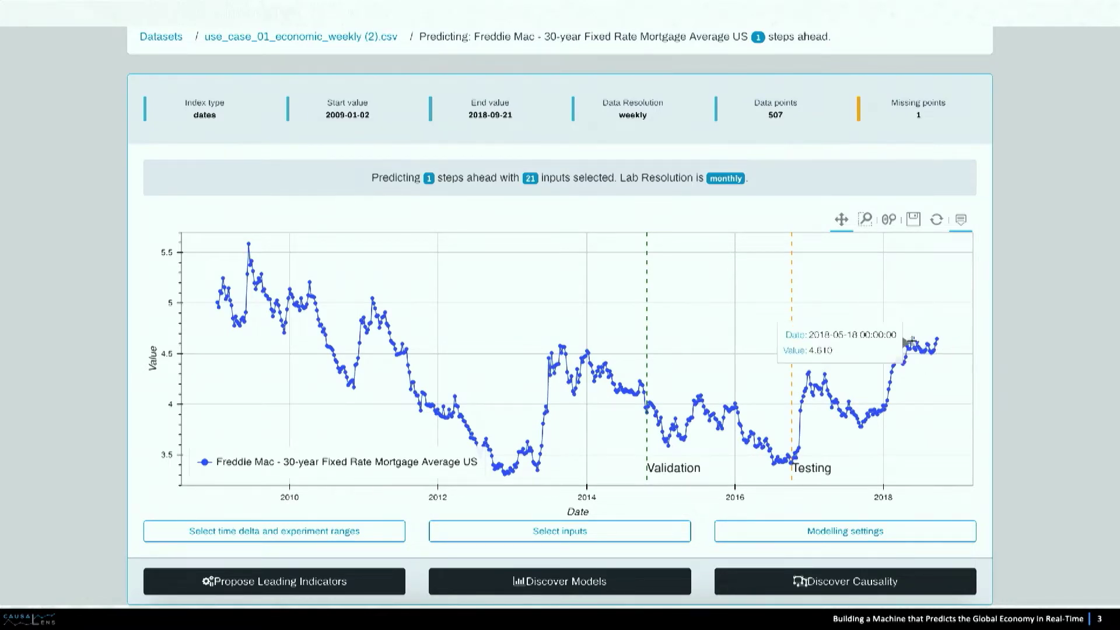
{"action": "scroll", "coordinate": [909, 341], "scroll_direction": "down", "scroll_amount": 1}
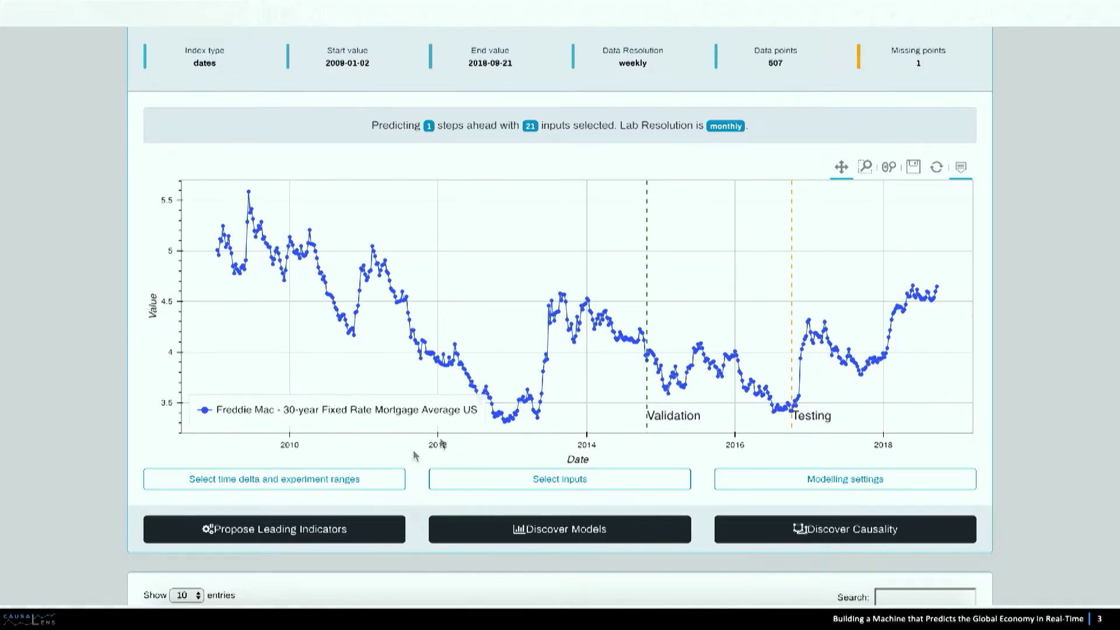
{"action": "left_click", "coordinate": [353, 492]}
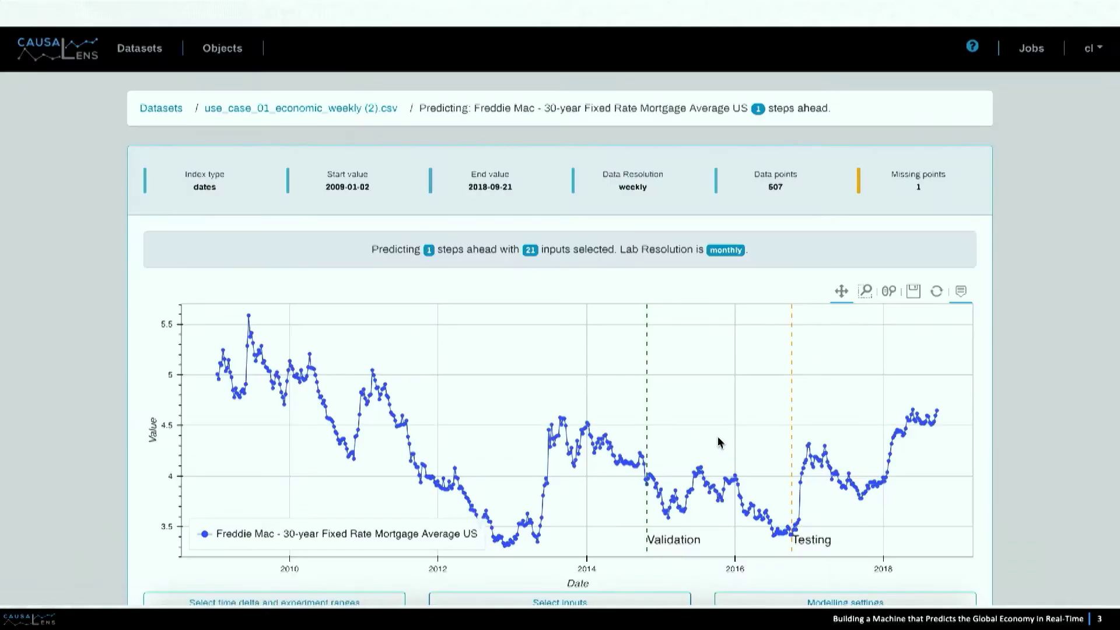
{"action": "scroll", "coordinate": [696, 448], "scroll_direction": "down", "scroll_amount": 5}
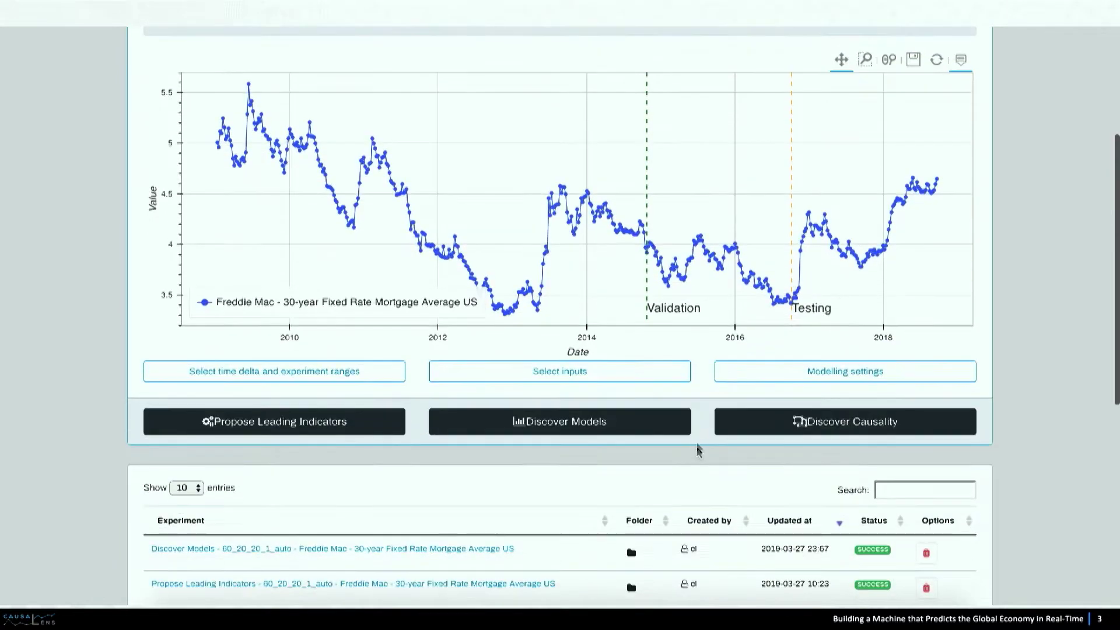
- Save the modelling settings (25 generations, high complexity, Linear, Knn, Ensemble) to schedule the experiment
{"action": "left_click", "coordinate": [799, 378]}
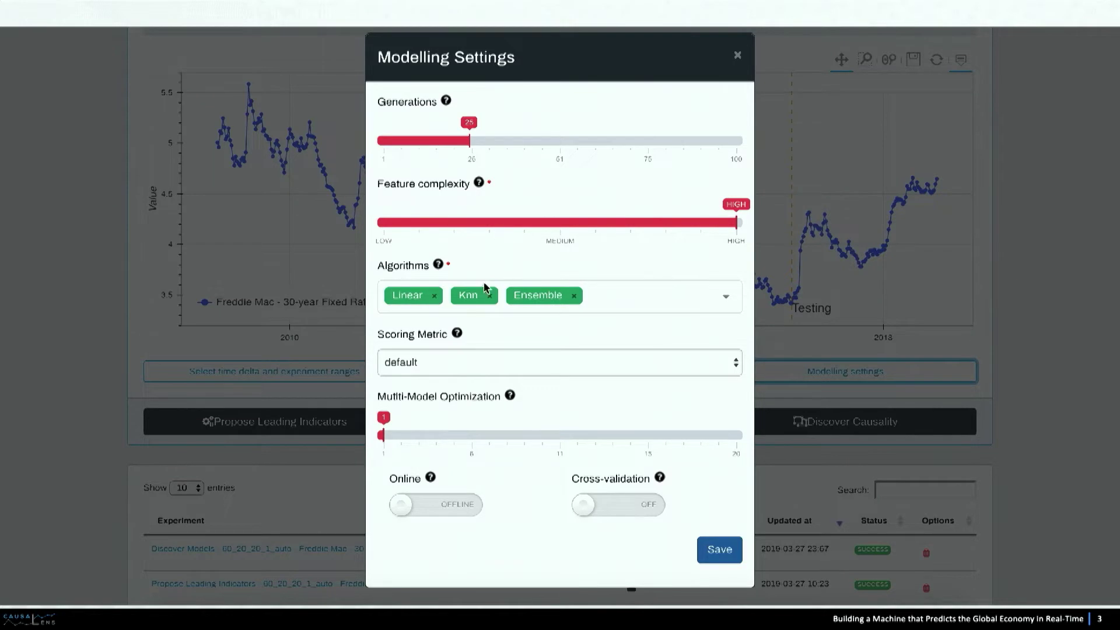
{"action": "left_click", "coordinate": [728, 557]}
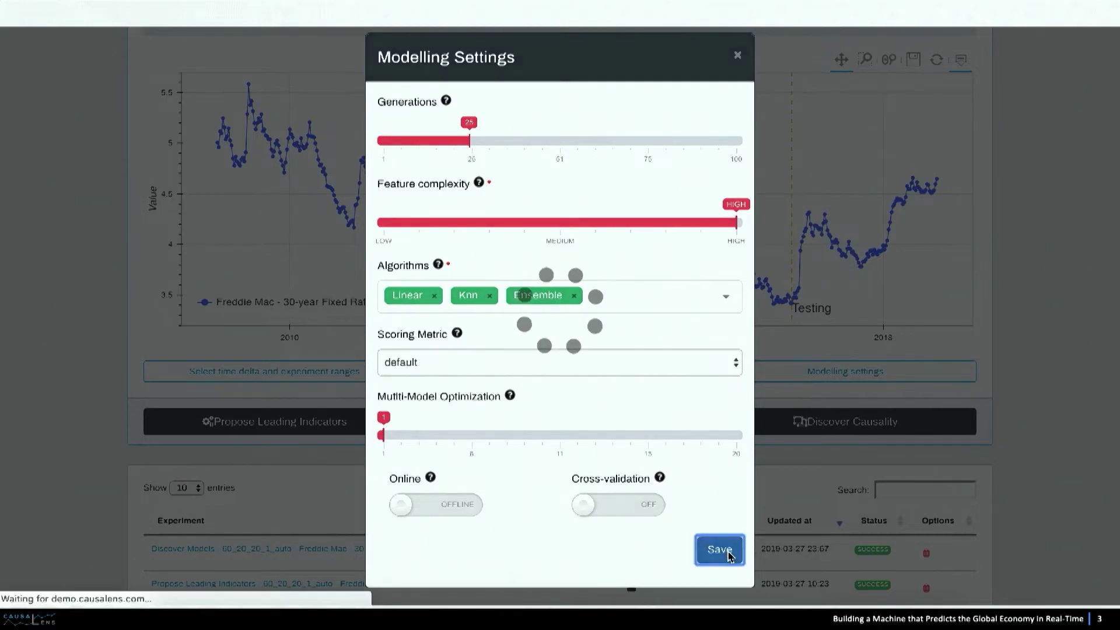
{"action": "scroll", "coordinate": [729, 557], "scroll_direction": "down", "scroll_amount": 2}
{"action": "scroll", "coordinate": [728, 558], "scroll_direction": "down", "scroll_amount": 1}
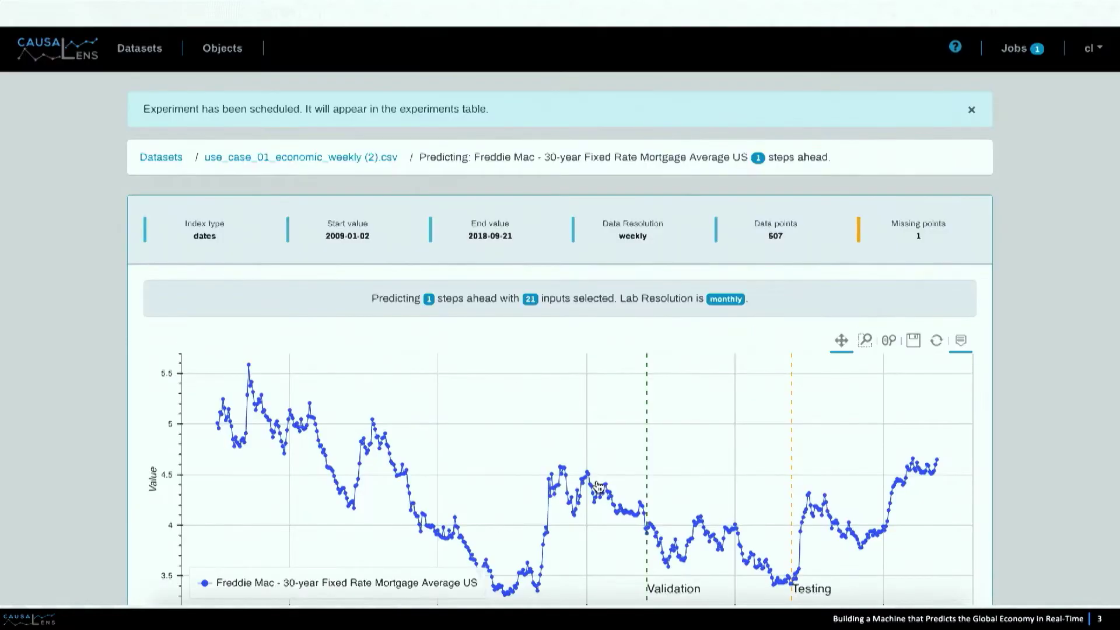
{"action": "scroll", "coordinate": [596, 486], "scroll_direction": "up", "scroll_amount": 1}
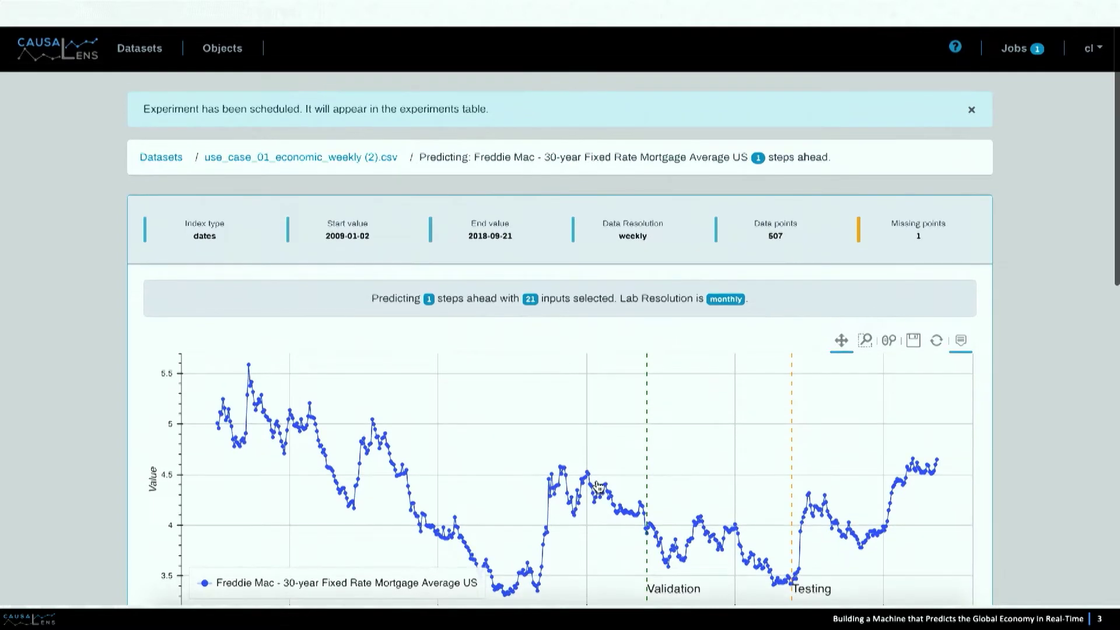
{"action": "scroll", "coordinate": [431, 432], "scroll_direction": "down", "scroll_amount": 3}
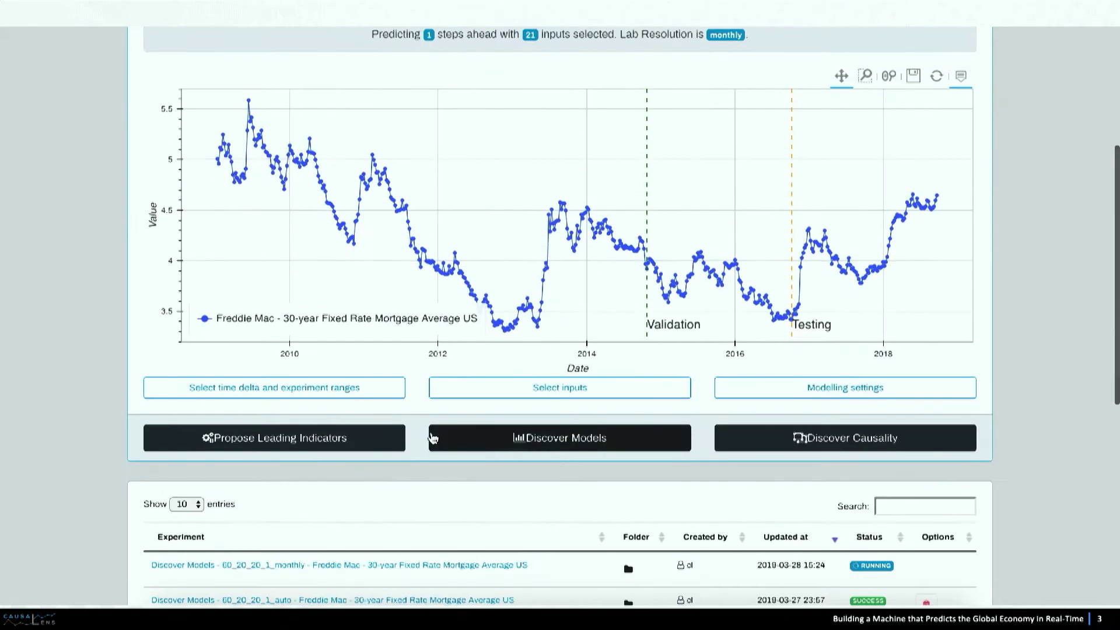
{"action": "scroll", "coordinate": [431, 438], "scroll_direction": "down", "scroll_amount": 1}
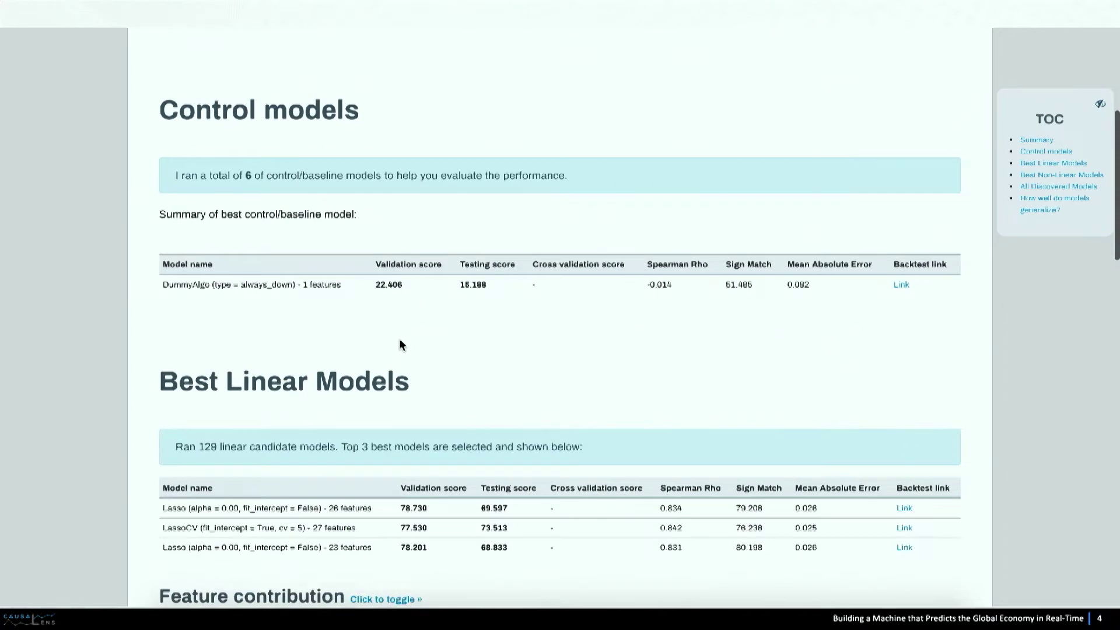
{"action": "scroll", "coordinate": [400, 339], "scroll_direction": "down", "scroll_amount": 1}
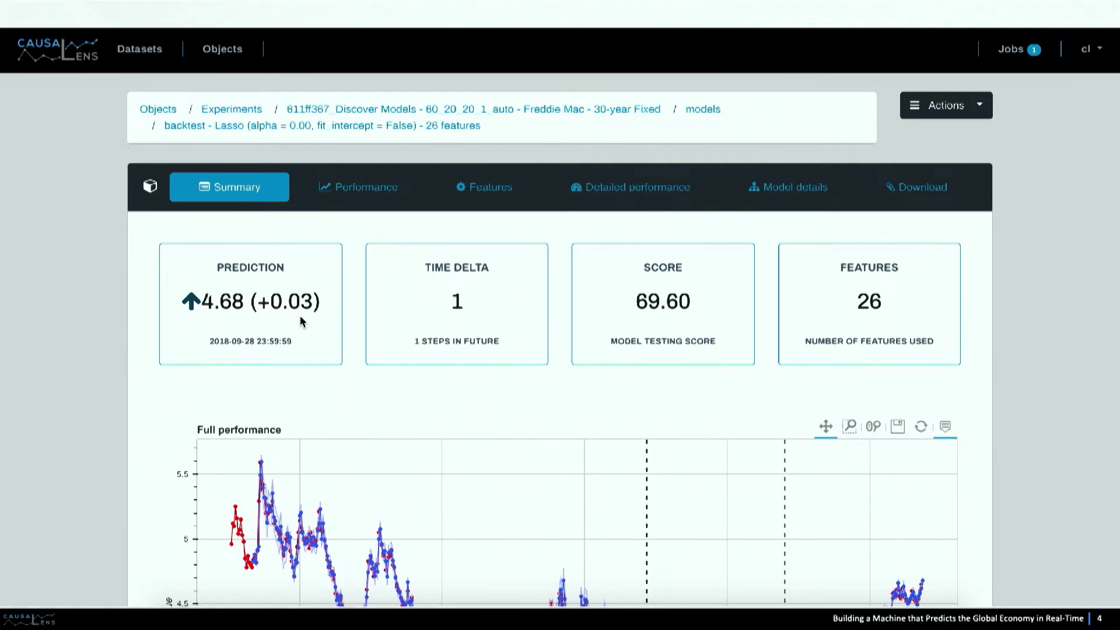
{"action": "scroll", "coordinate": [303, 325], "scroll_direction": "down", "scroll_amount": 3}
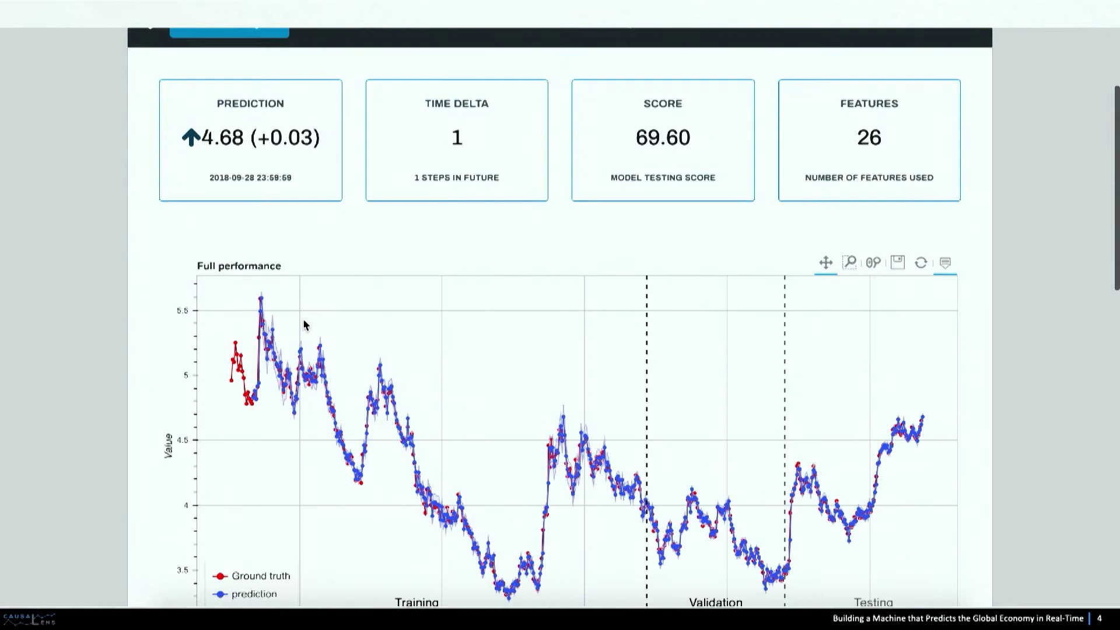
{"action": "scroll", "coordinate": [304, 324], "scroll_direction": "down", "scroll_amount": 1}
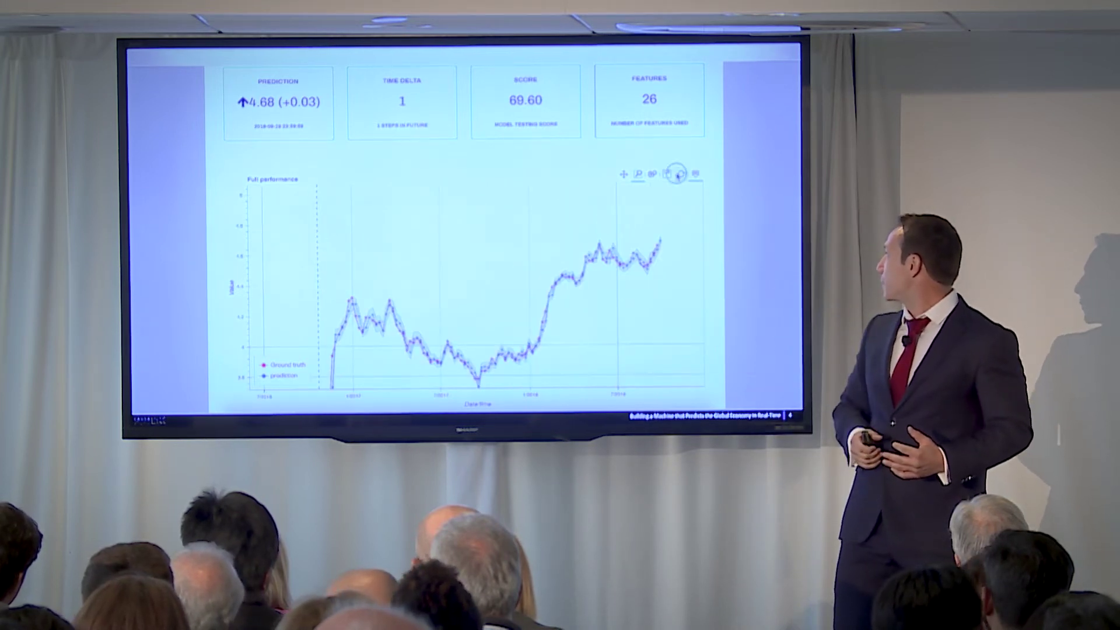
{"action": "left_click", "coordinate": [679, 175]}
{"action": "scroll", "coordinate": [634, 185], "scroll_direction": "up", "scroll_amount": 2}
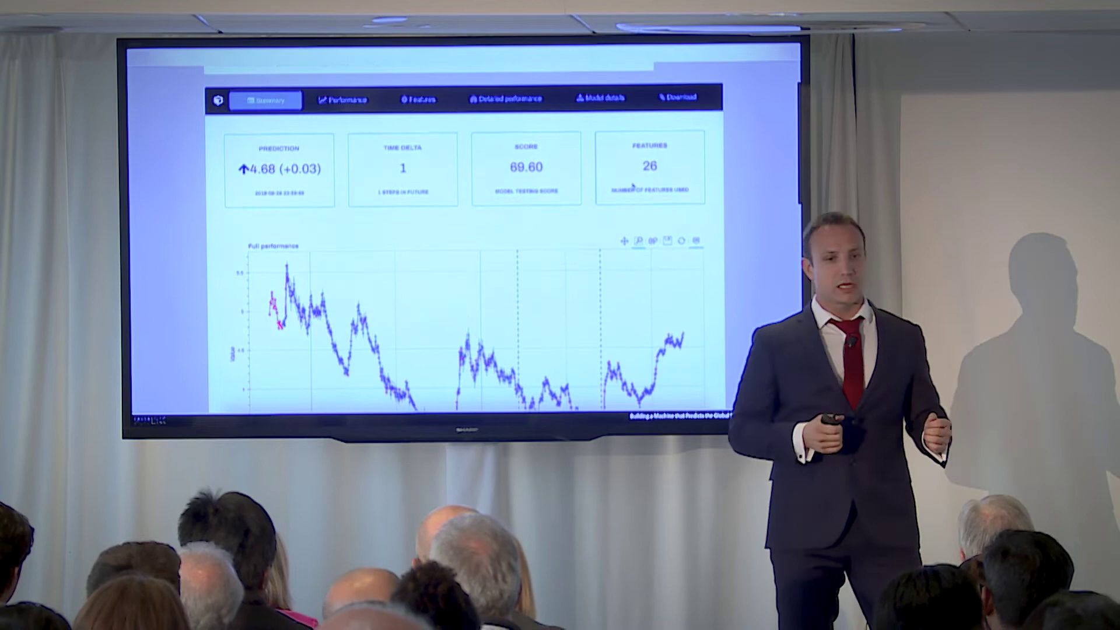
{"action": "scroll", "coordinate": [634, 185], "scroll_direction": "up", "scroll_amount": 2}
{"action": "scroll", "coordinate": [629, 186], "scroll_direction": "up", "scroll_amount": 1}
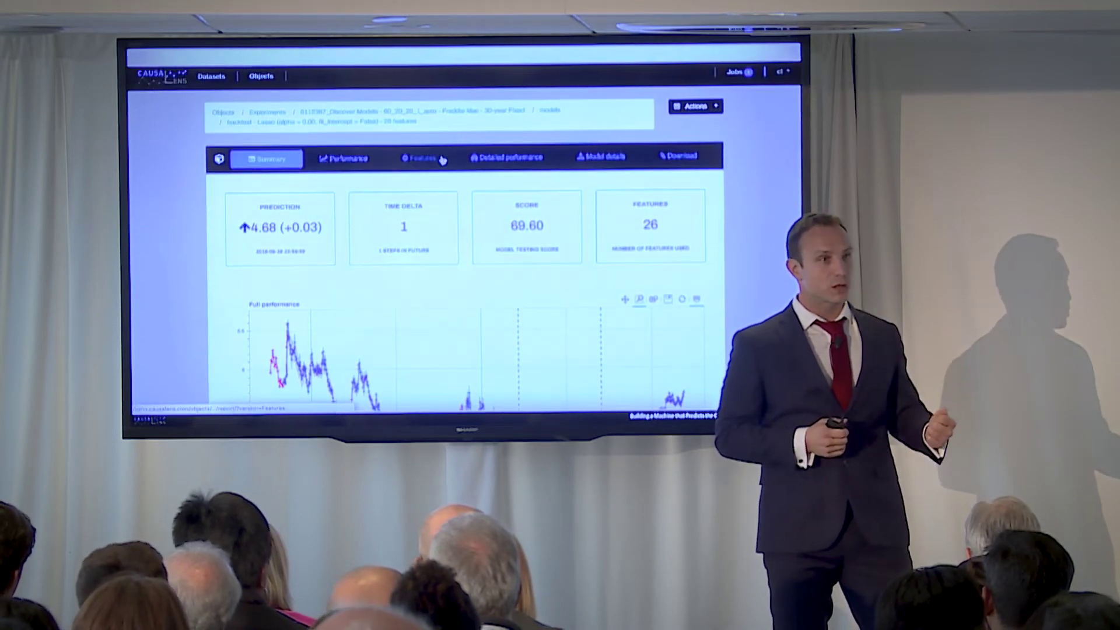
{"action": "left_click", "coordinate": [443, 159]}
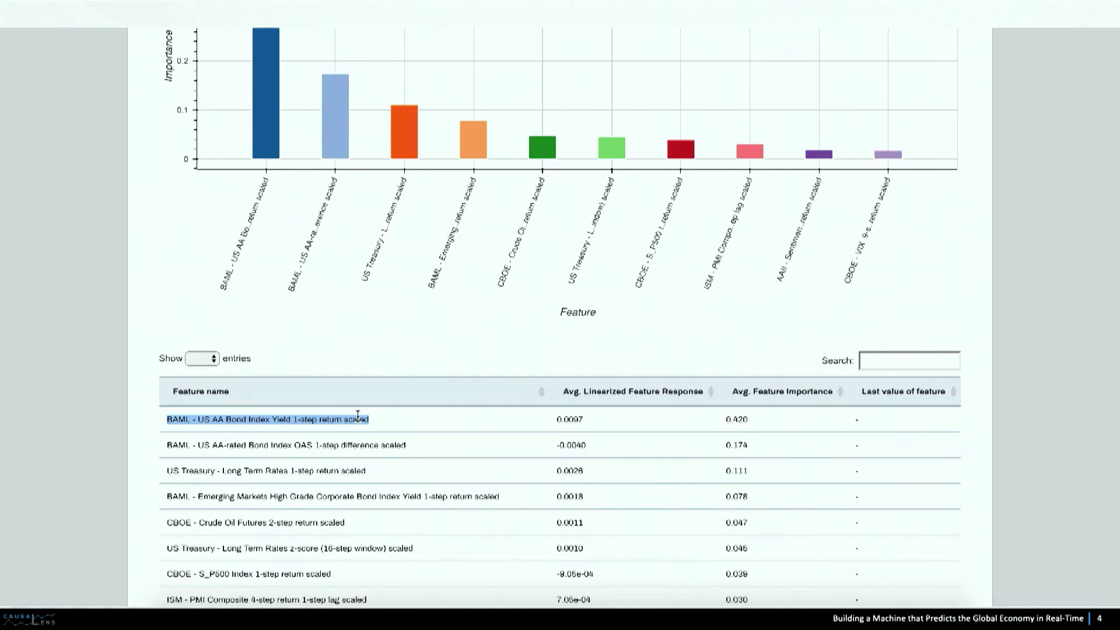
{"action": "scroll", "coordinate": [357, 416], "scroll_direction": "up", "scroll_amount": 3}
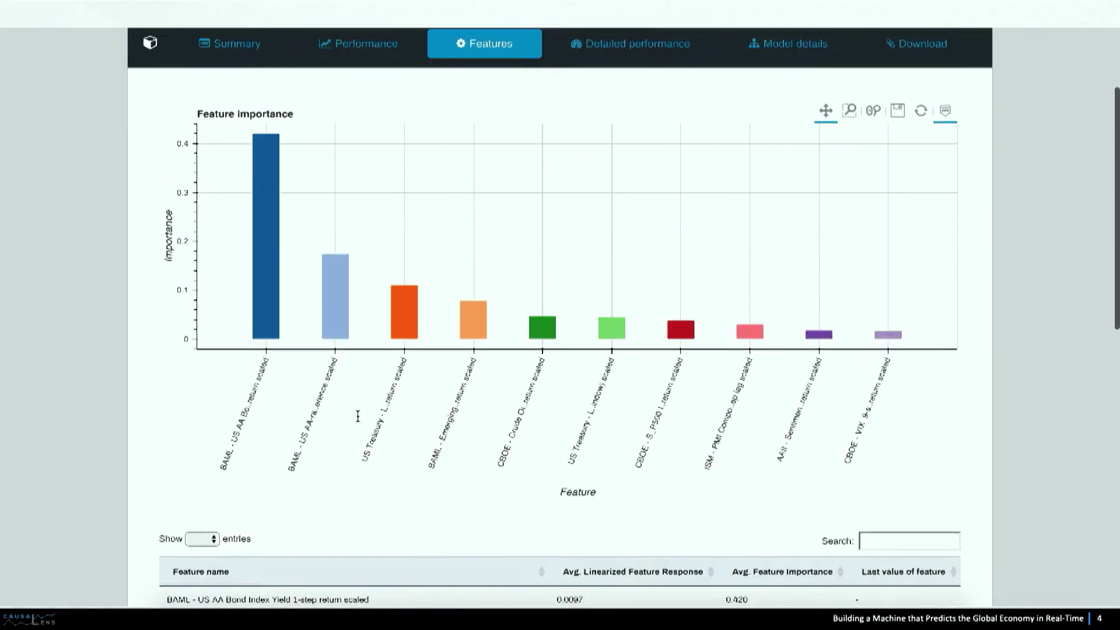
{"action": "scroll", "coordinate": [357, 416], "scroll_direction": "up", "scroll_amount": 2}
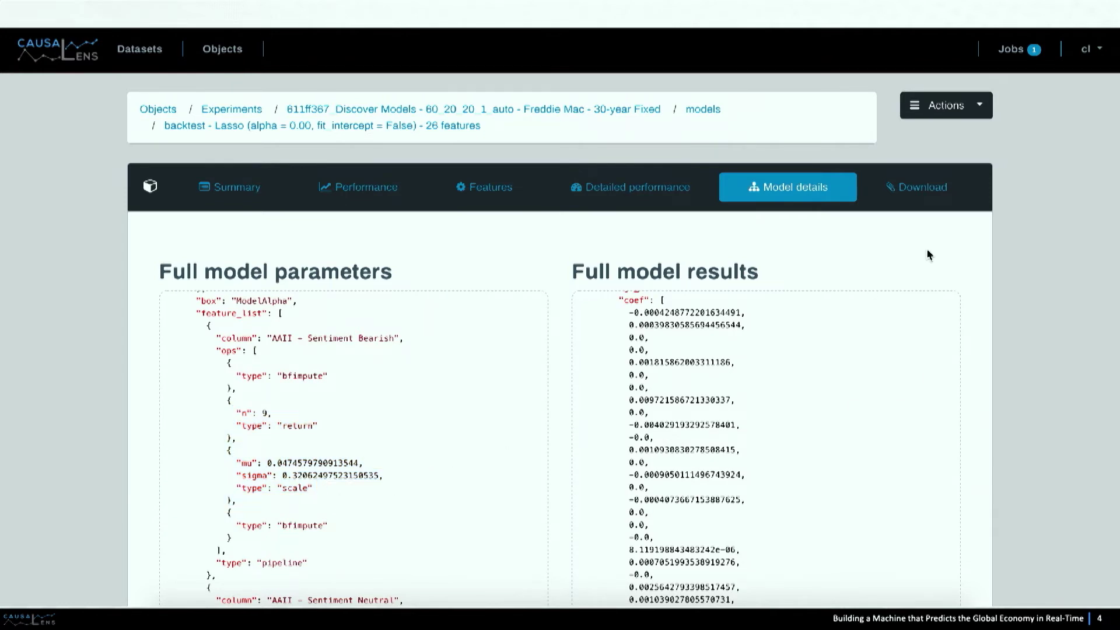
- Bring up the Lasso model's Download tab
{"action": "left_click", "coordinate": [923, 203]}
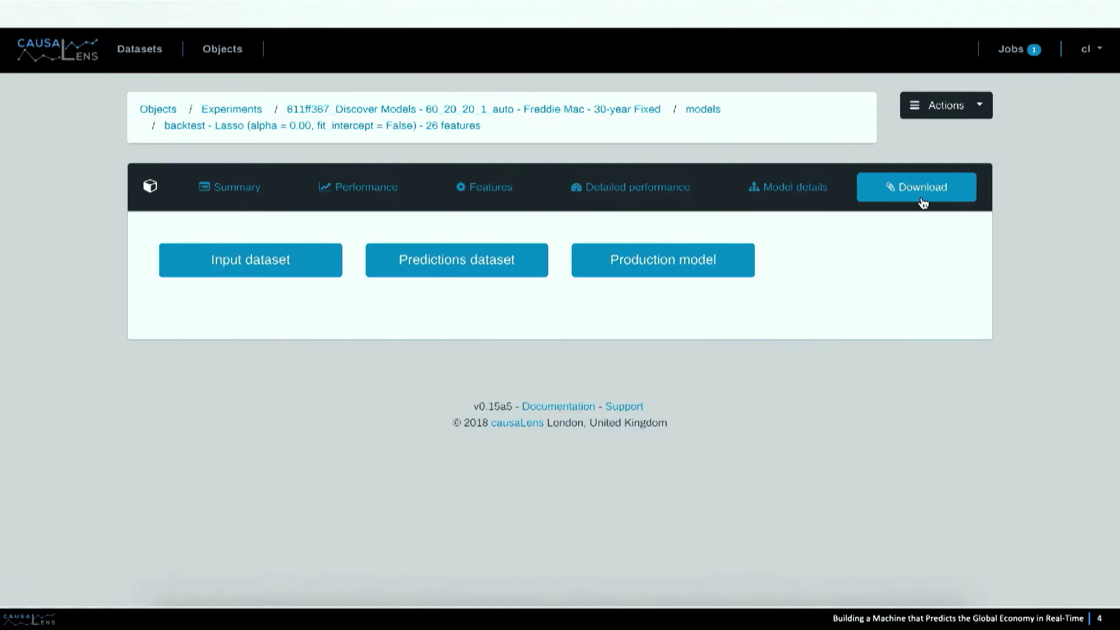
- Download the Lasso model as production Python code
{"action": "left_click", "coordinate": [634, 260]}
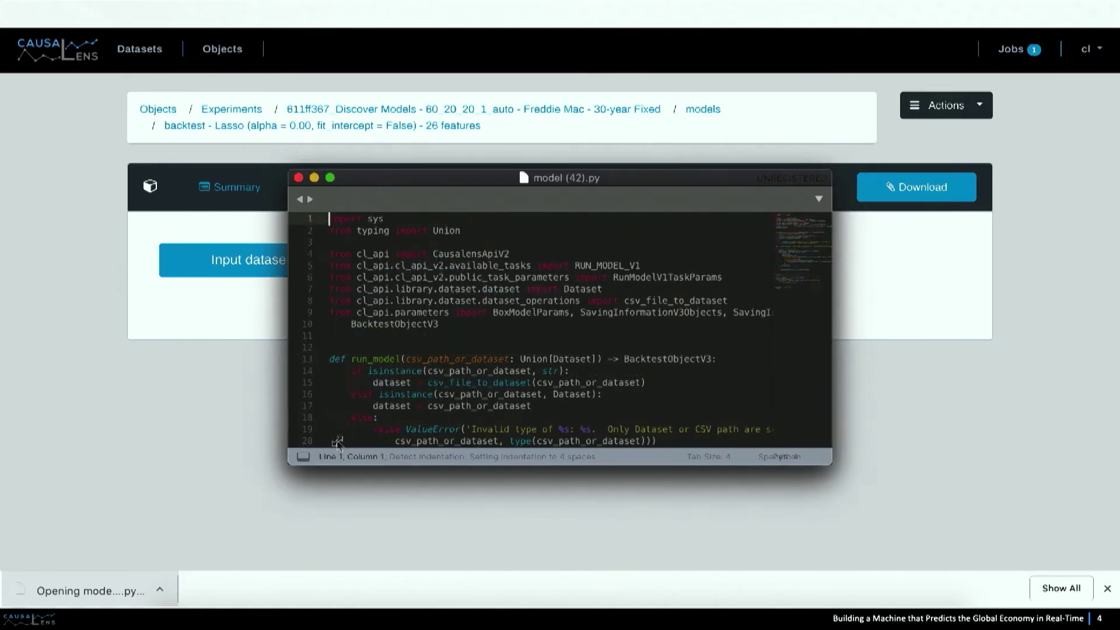
{"action": "scroll", "coordinate": [451, 361], "scroll_direction": "down", "scroll_amount": 4}
{"action": "scroll", "coordinate": [450, 361], "scroll_direction": "down", "scroll_amount": 2}
{"action": "scroll", "coordinate": [451, 360], "scroll_direction": "down", "scroll_amount": 3}
{"action": "scroll", "coordinate": [450, 361], "scroll_direction": "down", "scroll_amount": 2}
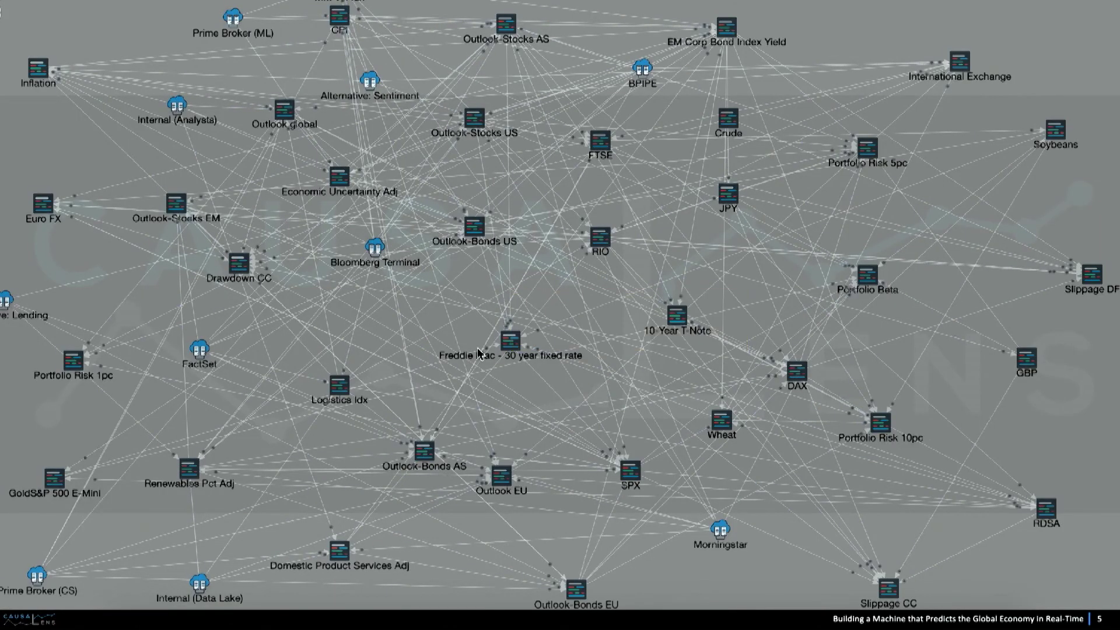
{"action": "mouse_move", "coordinate": [542, 265]}
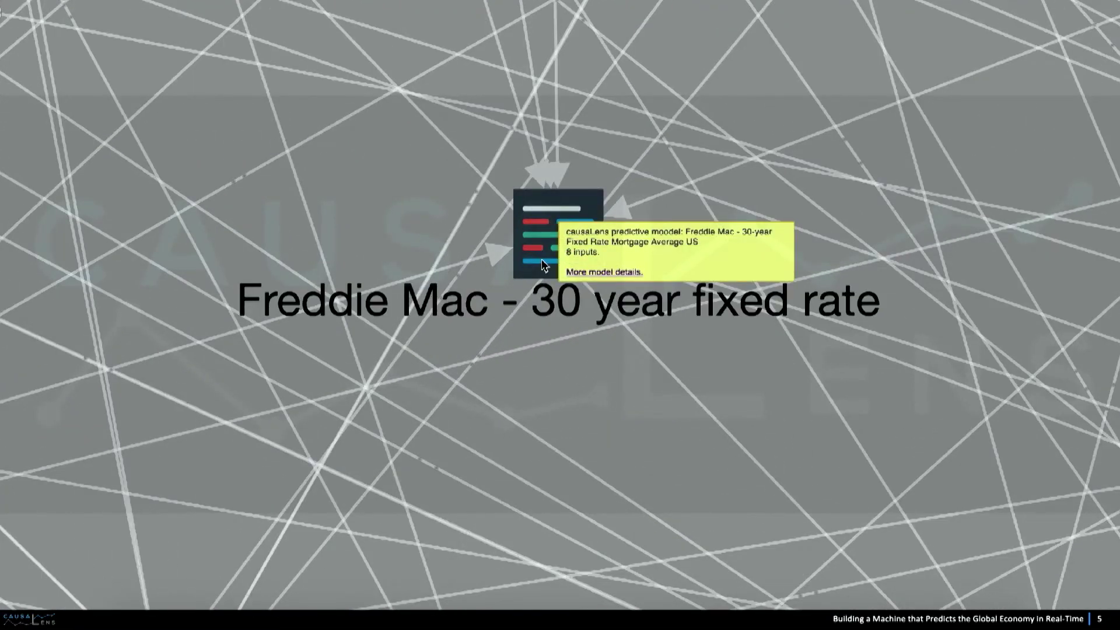
{"action": "scroll", "coordinate": [541, 263], "scroll_direction": "down", "scroll_amount": 3}
{"action": "scroll", "coordinate": [541, 263], "scroll_direction": "down", "scroll_amount": 2}
{"action": "scroll", "coordinate": [541, 262], "scroll_direction": "down", "scroll_amount": 2}
{"action": "scroll", "coordinate": [540, 263], "scroll_direction": "down", "scroll_amount": 1}
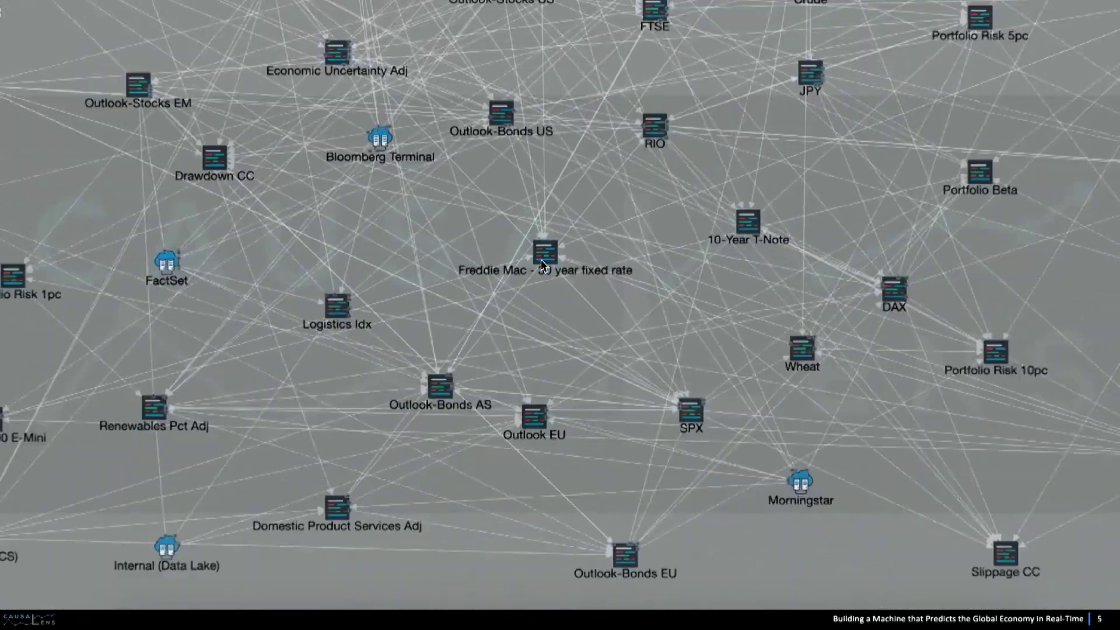
{"action": "scroll", "coordinate": [541, 263], "scroll_direction": "down", "scroll_amount": 2}
{"action": "scroll", "coordinate": [540, 263], "scroll_direction": "down", "scroll_amount": 1}
{"action": "scroll", "coordinate": [542, 262], "scroll_direction": "up", "scroll_amount": 1}
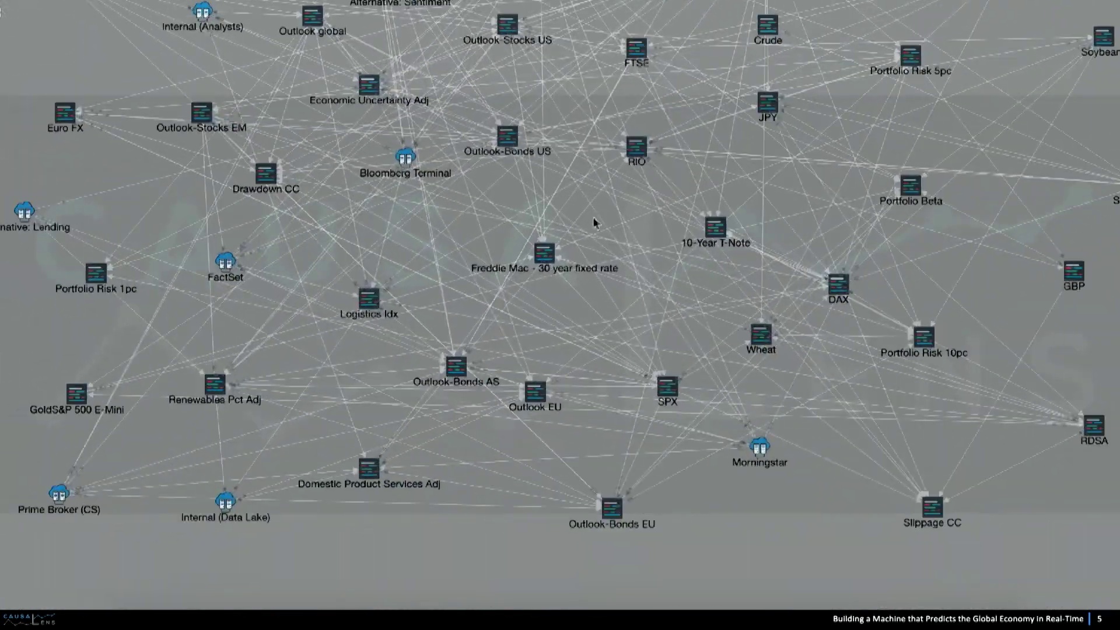
- Pan the network upward to reveal models above the Freddie Mac 30-year fixed rate node
{"action": "left_click_drag", "start_coordinate": [593, 223], "coordinate": [592, 278]}
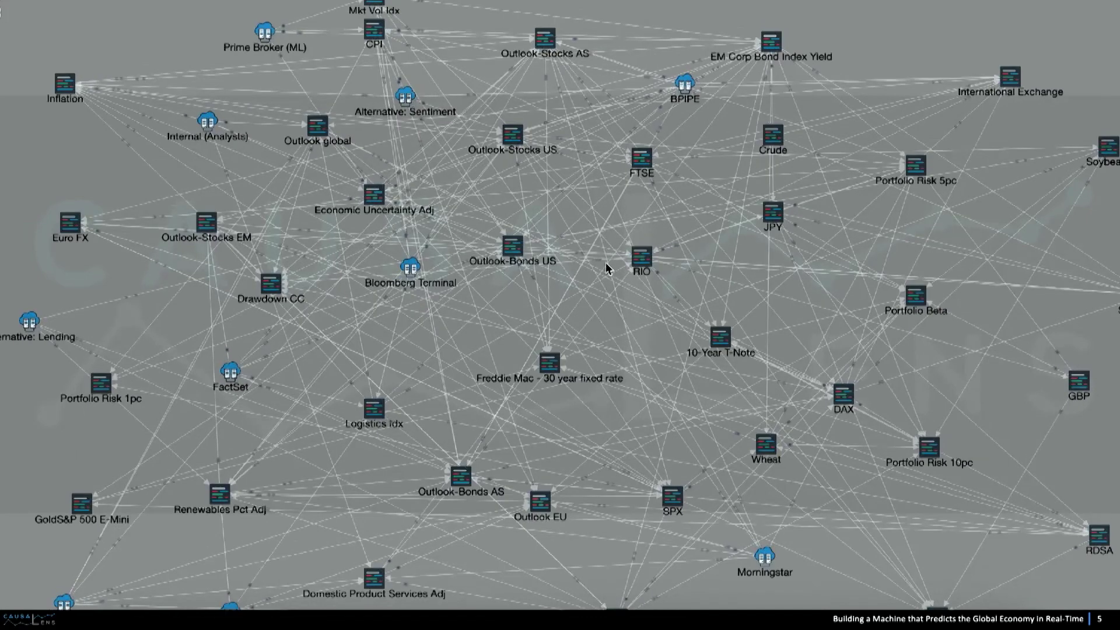